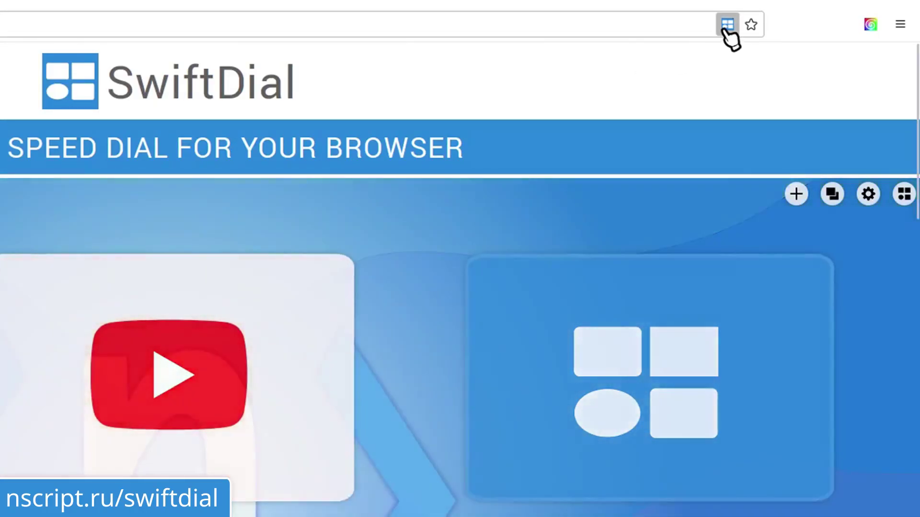
Add the current site as a tile with a generated page-screenshot image
click(728, 26)
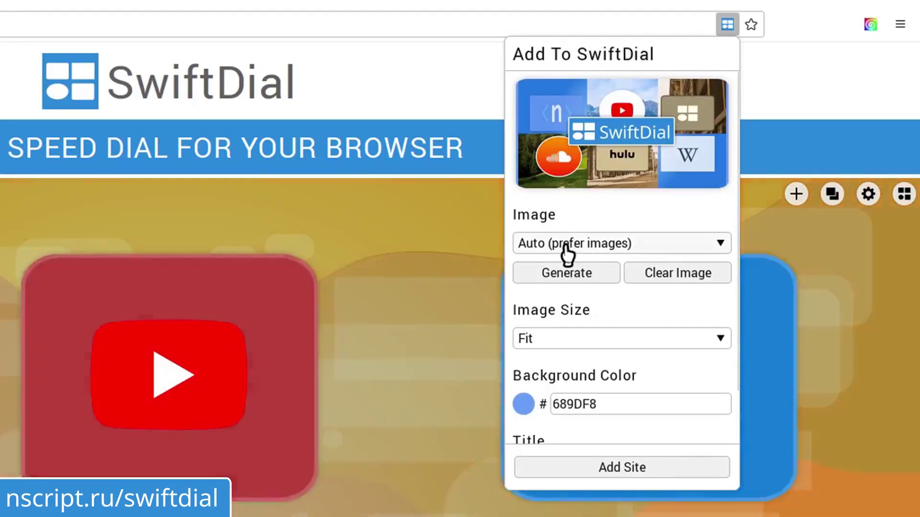
click(567, 243)
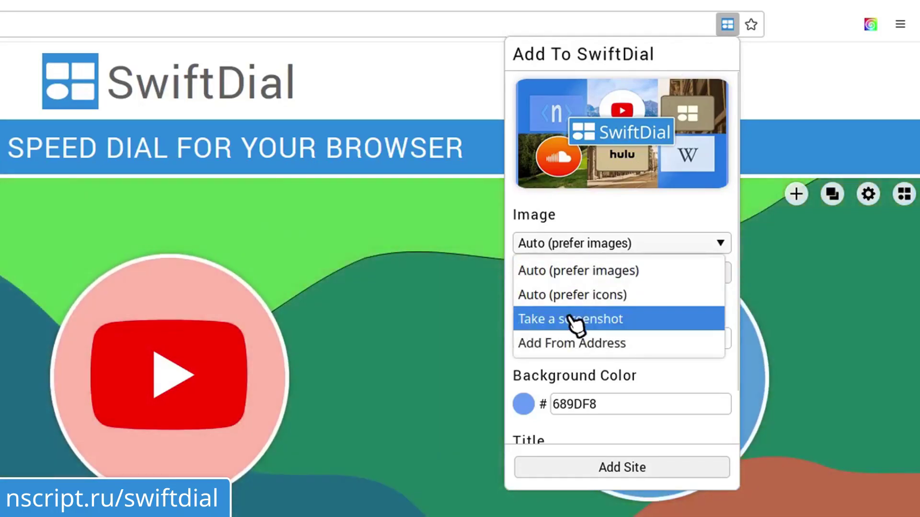
click(575, 320)
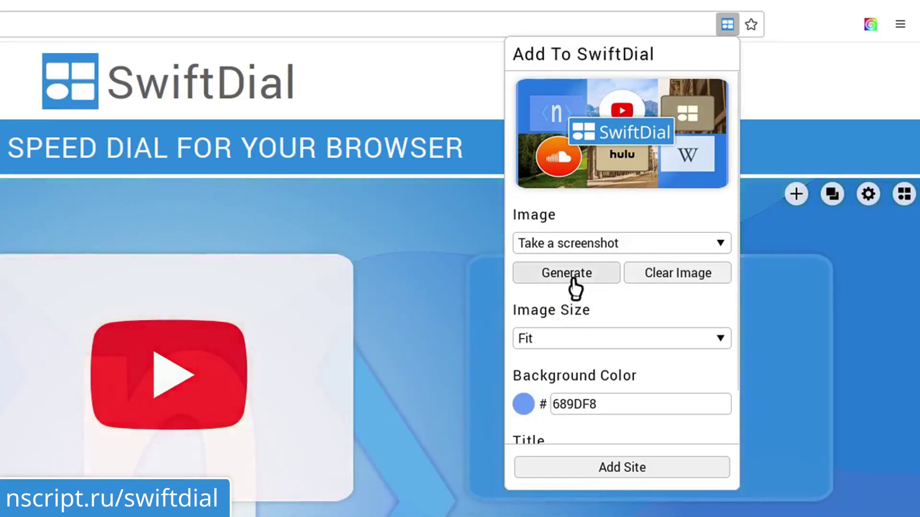
click(567, 273)
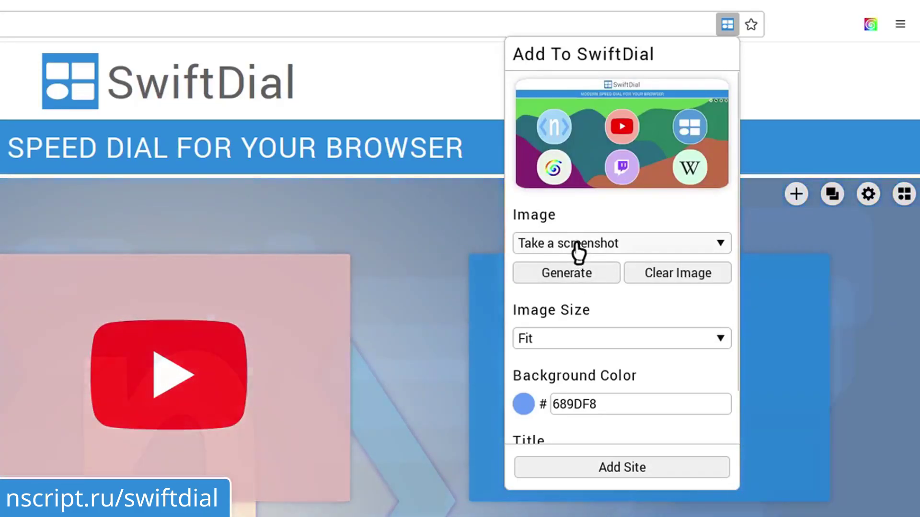
Regenerate the tile image using Auto (prefer icons)
click(583, 244)
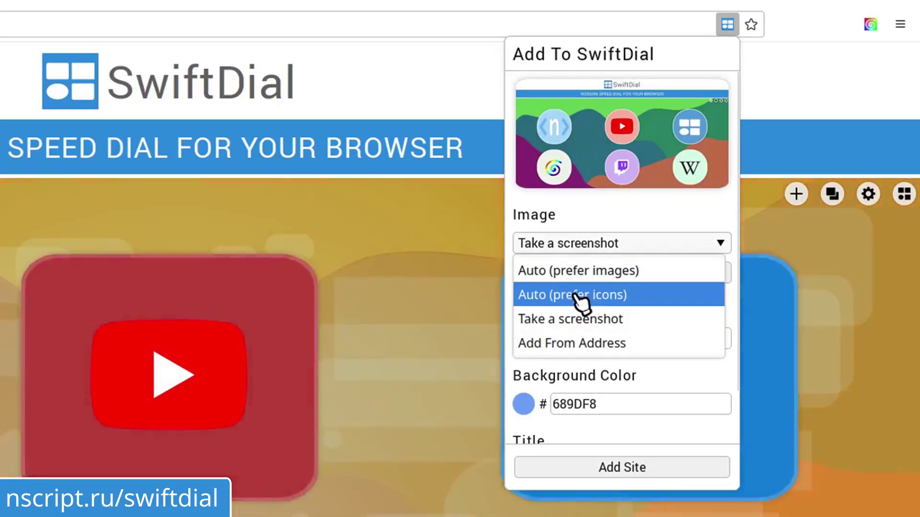
click(573, 295)
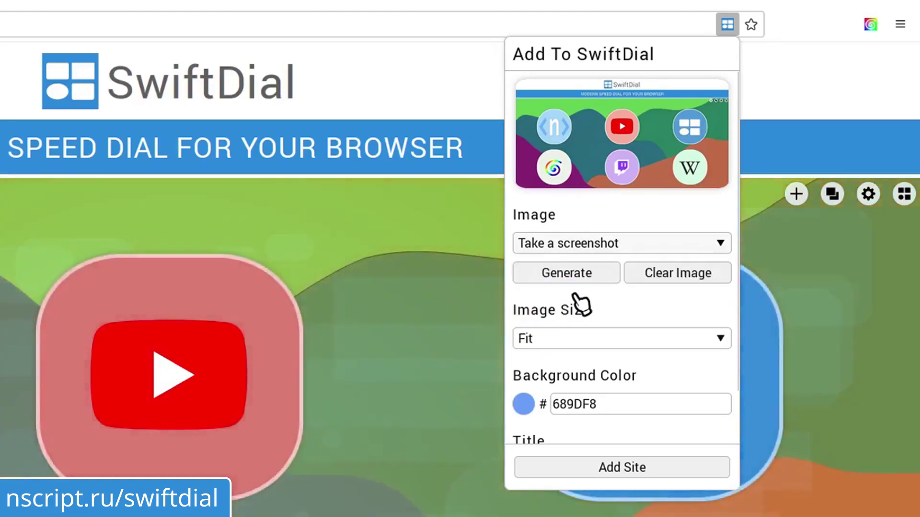
click(568, 275)
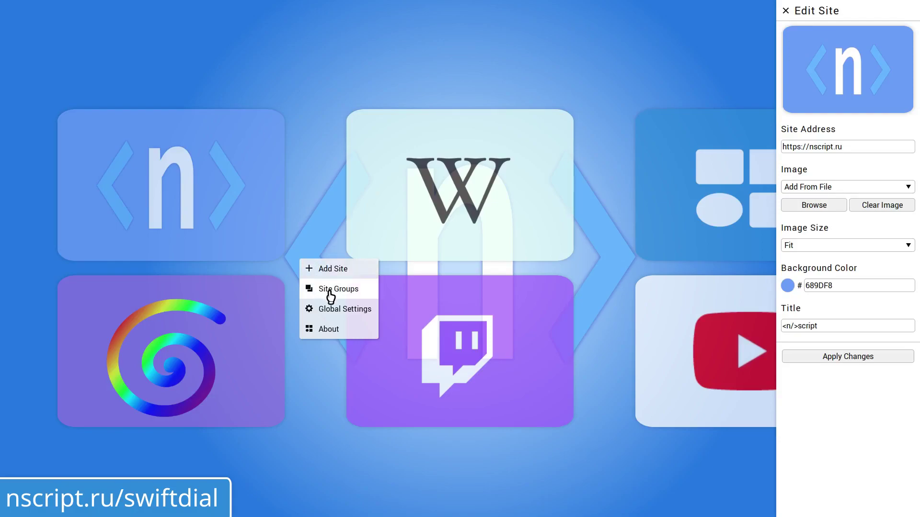
Open Site Groups and switch the speed dial to the Recipes group
click(330, 292)
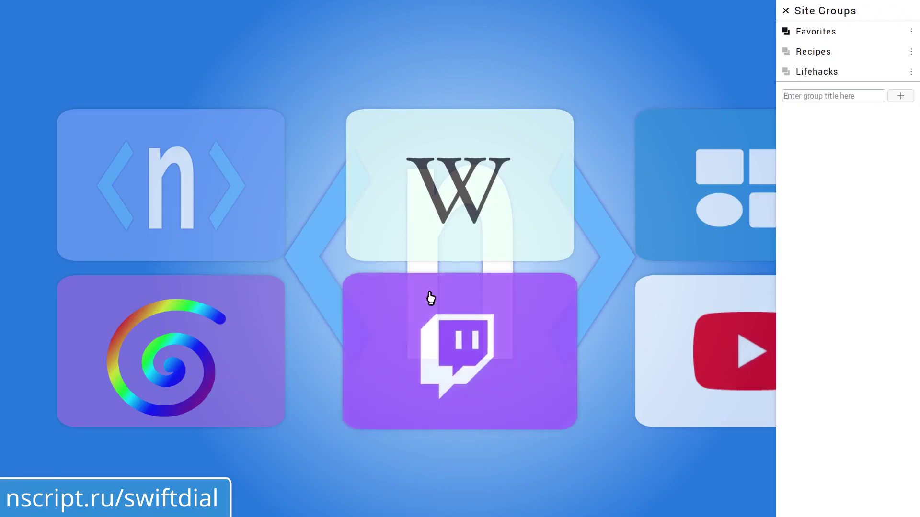
click(813, 51)
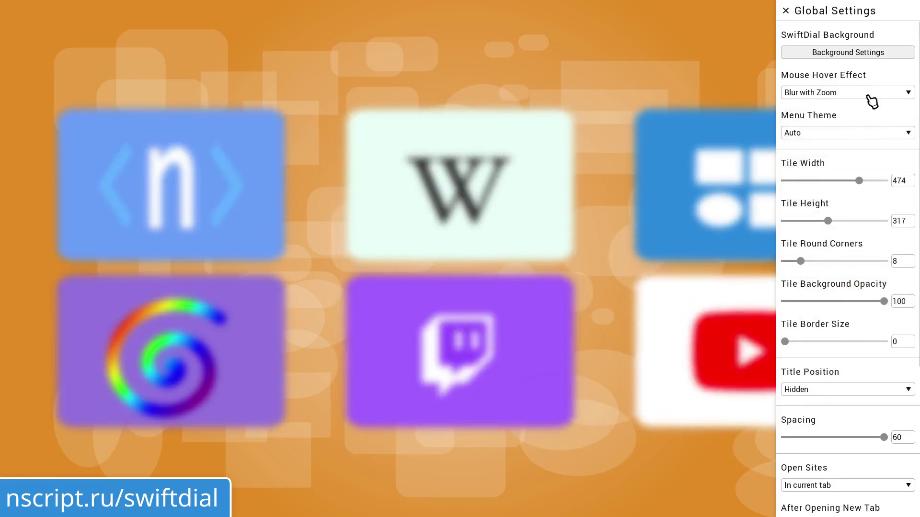
Set the tile hover effect to Zoom and shift the custom menu colour toward olive
click(871, 92)
click(841, 286)
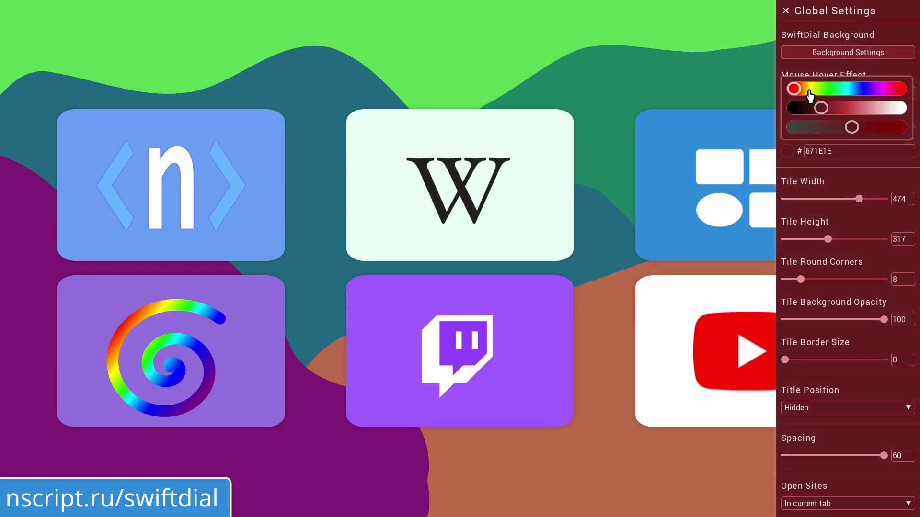
drag(810, 90, 899, 90)
click(833, 159)
Cycle the menu theme through High Contrast, Light and Dark, settling on Auto
click(823, 134)
click(810, 194)
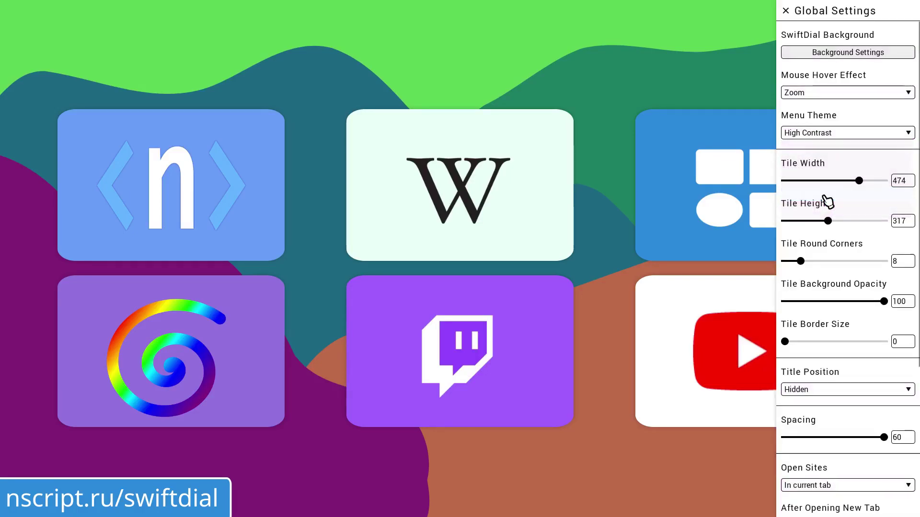
click(819, 134)
click(797, 164)
click(819, 134)
click(797, 179)
click(820, 134)
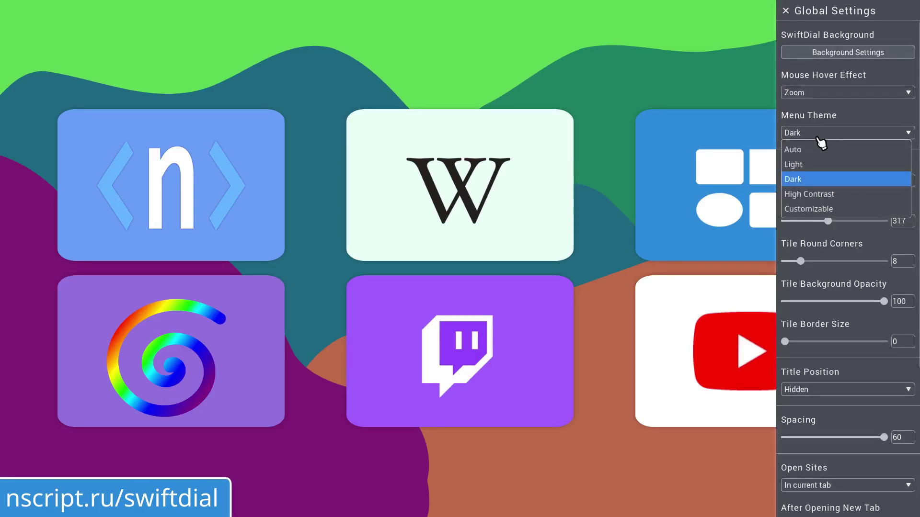
click(793, 149)
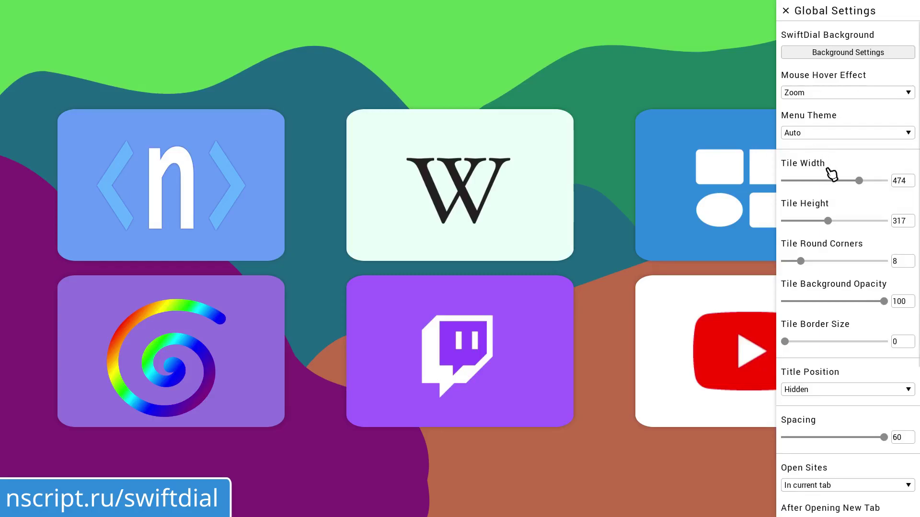
Resize tiles to 503 by 327, try a blue-grey border, then remove borders
drag(858, 182, 868, 182)
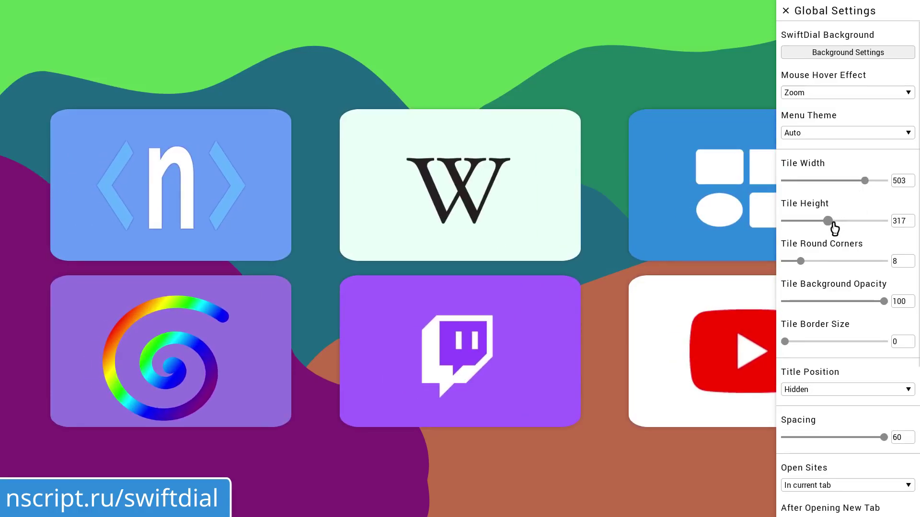
drag(831, 222, 828, 221)
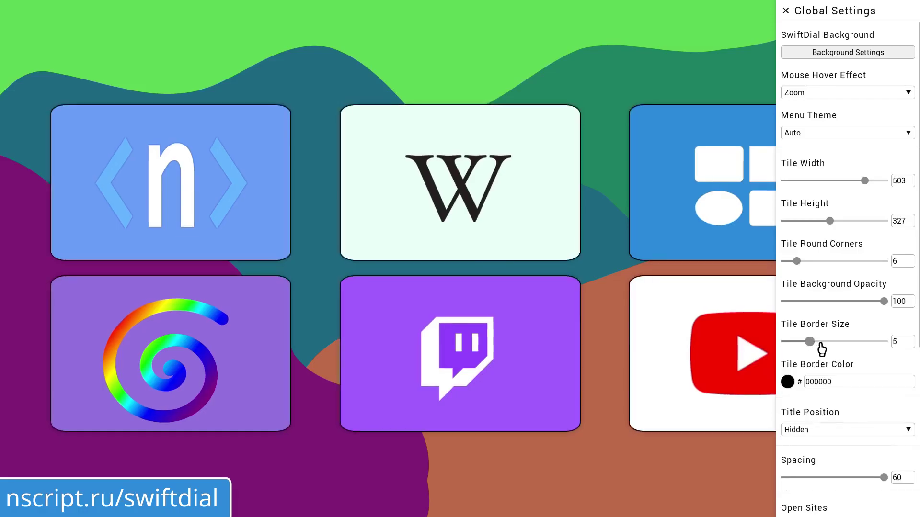
click(788, 382)
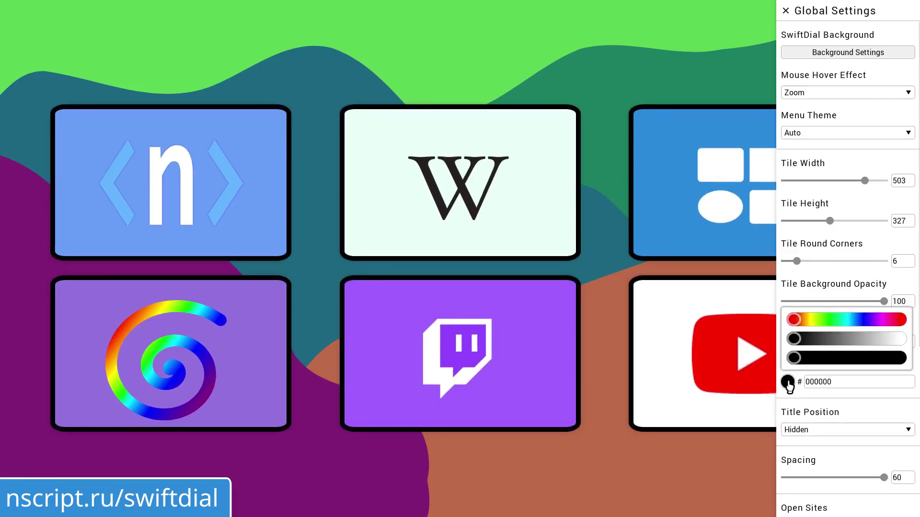
drag(794, 340, 836, 340)
click(855, 320)
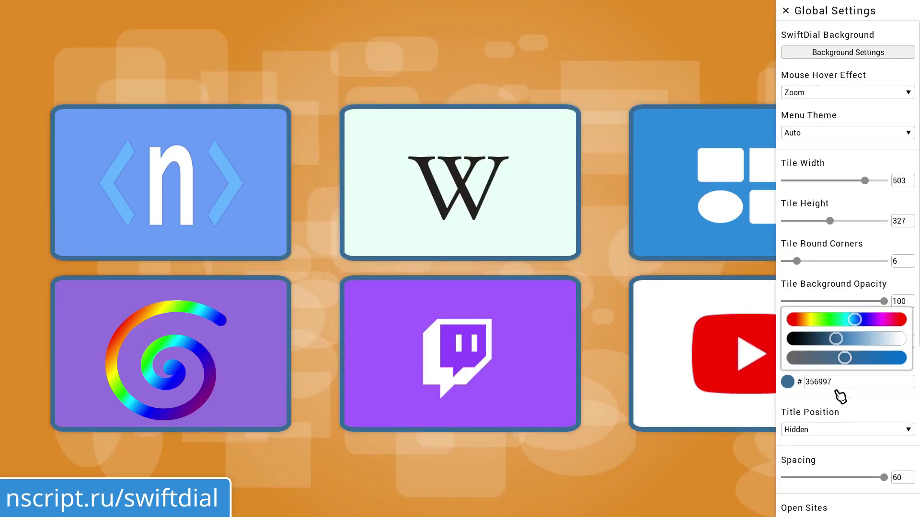
click(839, 401)
click(785, 342)
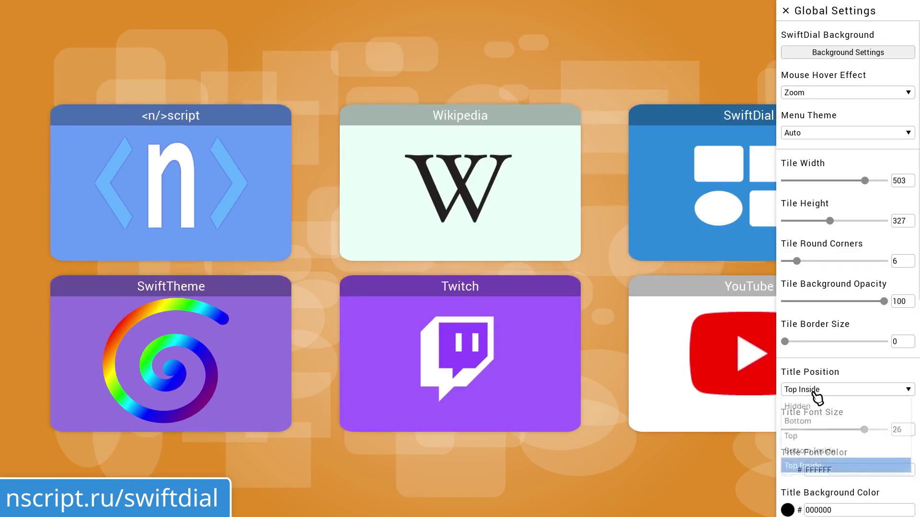
Try inside and above title positions, then place titles at Bottom with font size 30
click(809, 451)
click(830, 389)
click(827, 436)
click(825, 392)
click(827, 421)
mouse_move(838, 430)
mouse_down()
mouse_move(823, 430)
mouse_move(884, 428)
mouse_up()
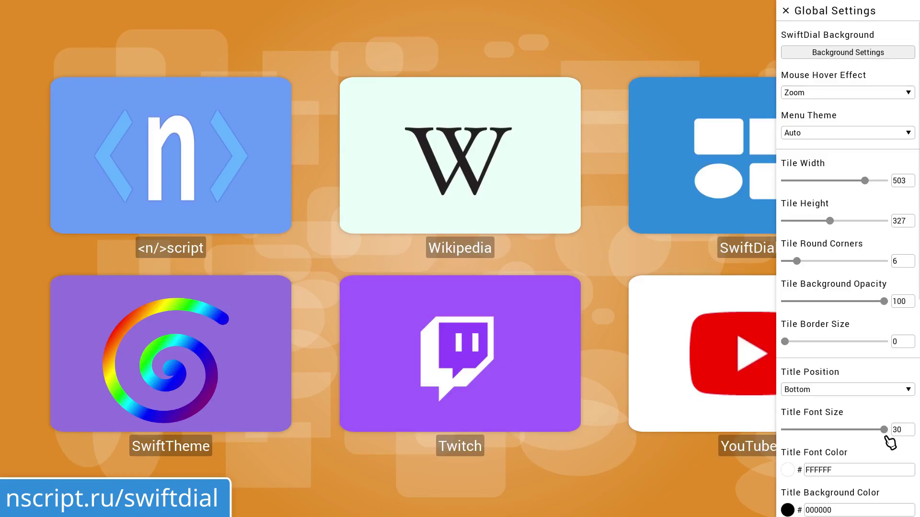
scroll(891, 442, down, 2)
scroll(883, 431, down, 1)
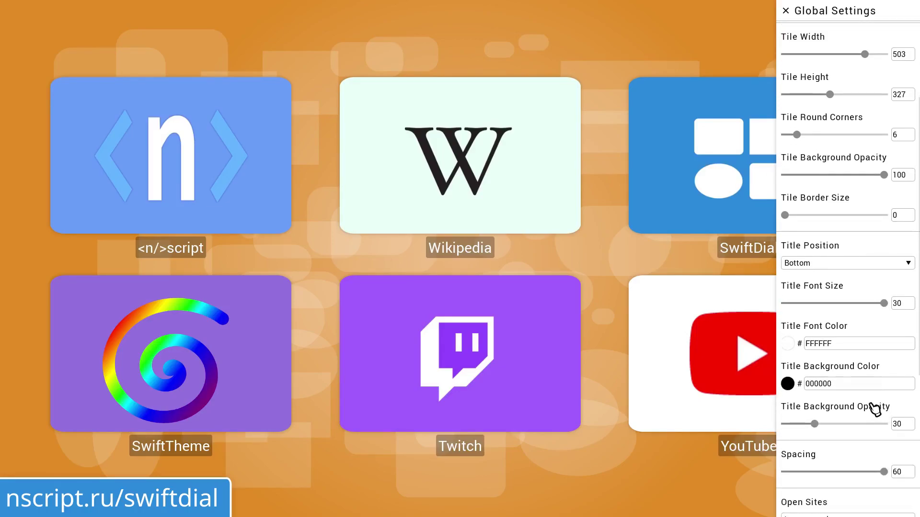
Give titles fully opaque white labels with black text, then hide the titles
click(789, 384)
drag(871, 350, 904, 350)
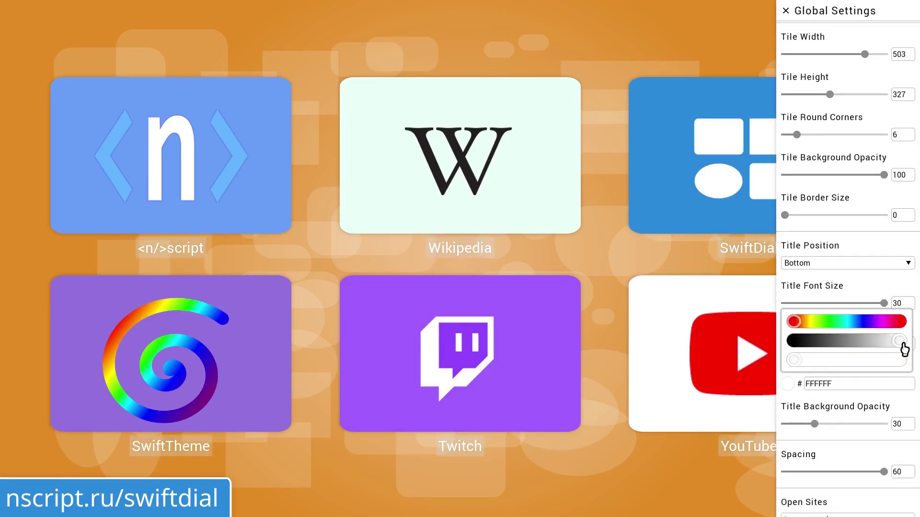
click(880, 407)
click(788, 345)
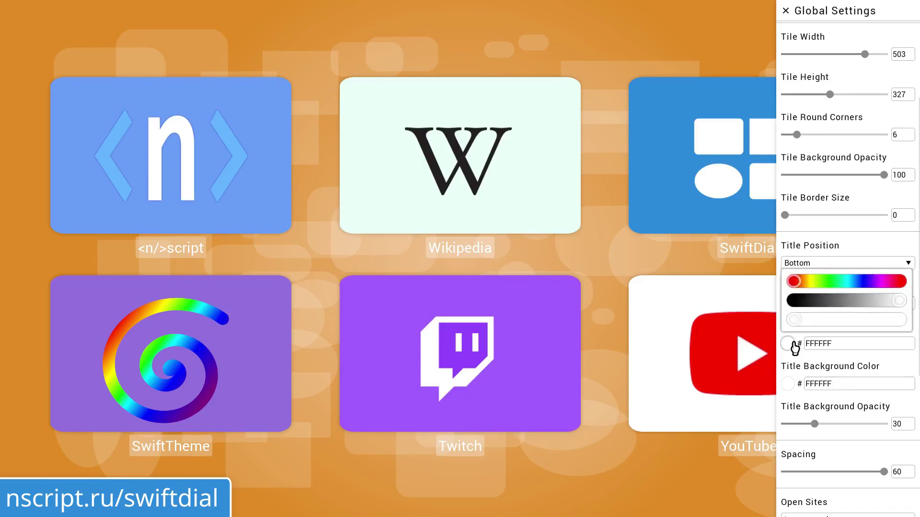
drag(900, 300, 791, 301)
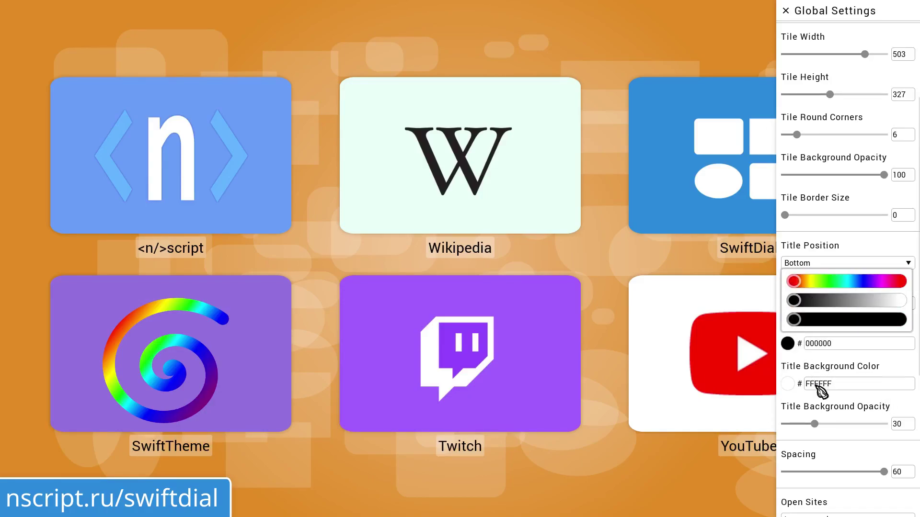
drag(813, 424, 886, 424)
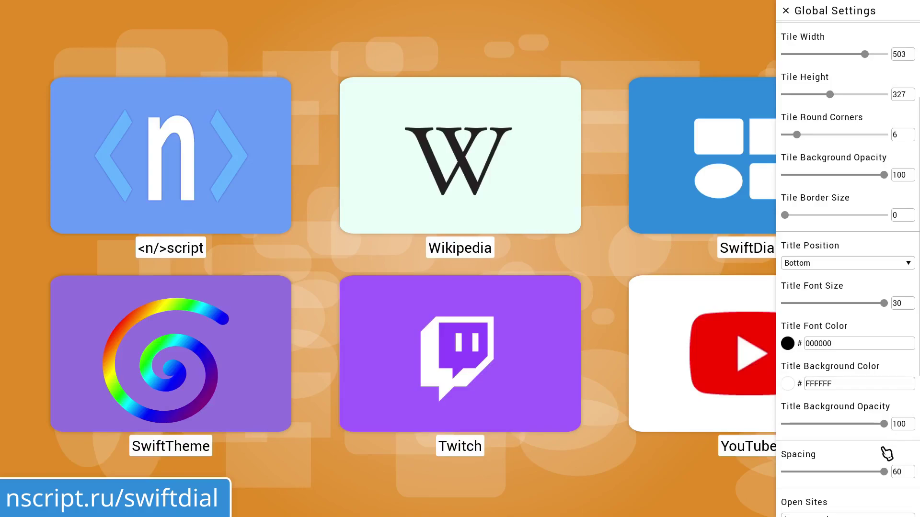
click(813, 263)
click(810, 279)
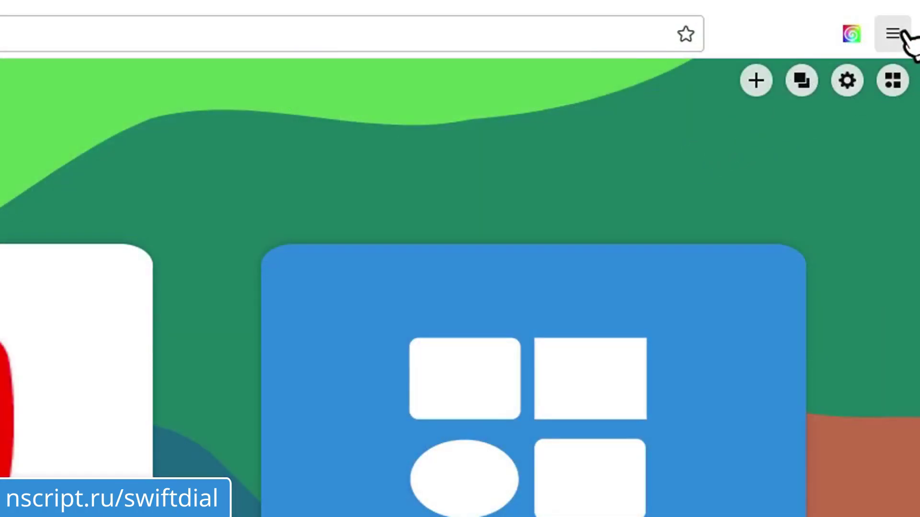
In Firefox Add-ons and themes, toggle SwiftDial's all-website data access on, then off
click(893, 34)
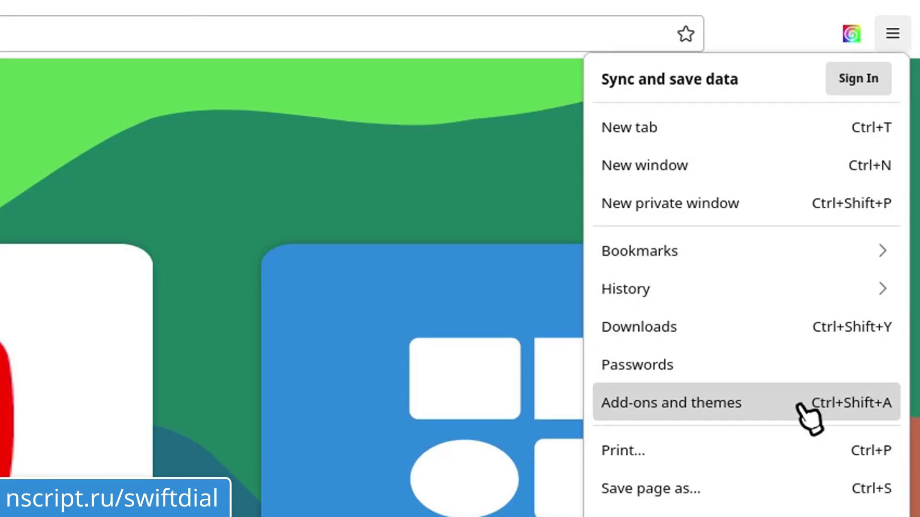
click(805, 406)
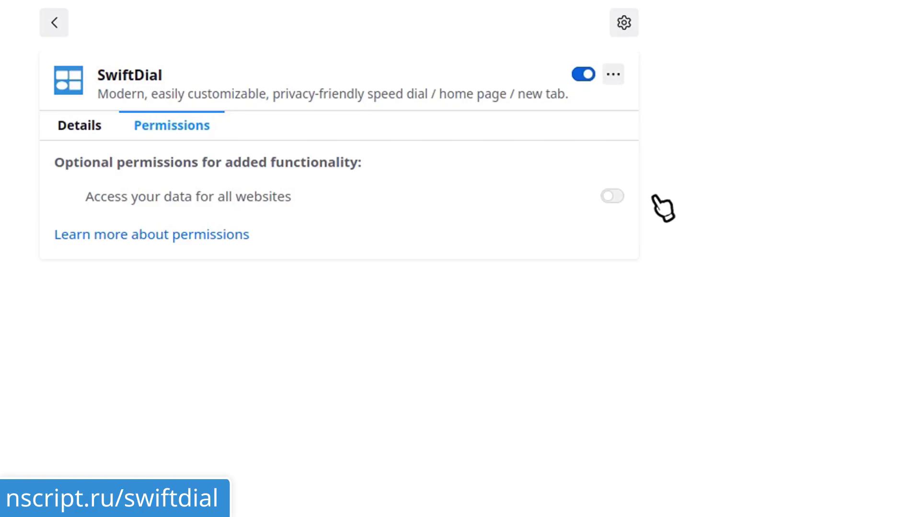
click(611, 197)
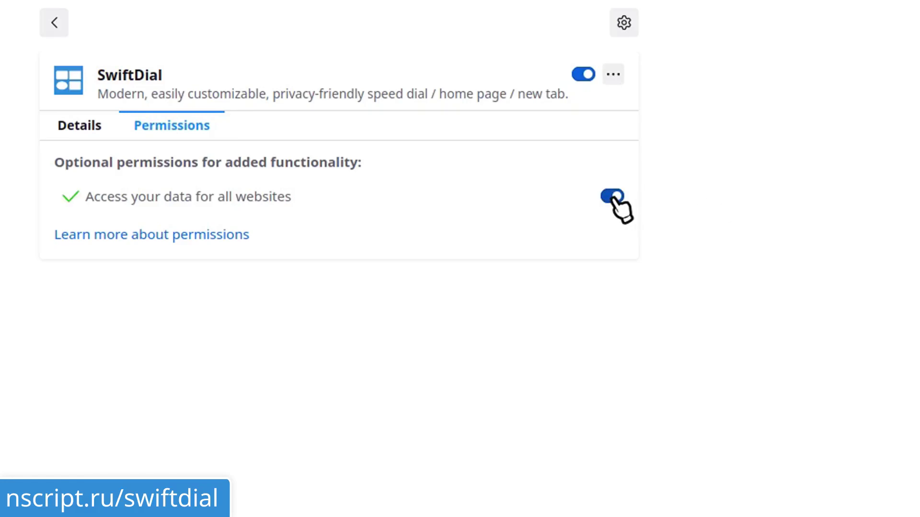
click(613, 196)
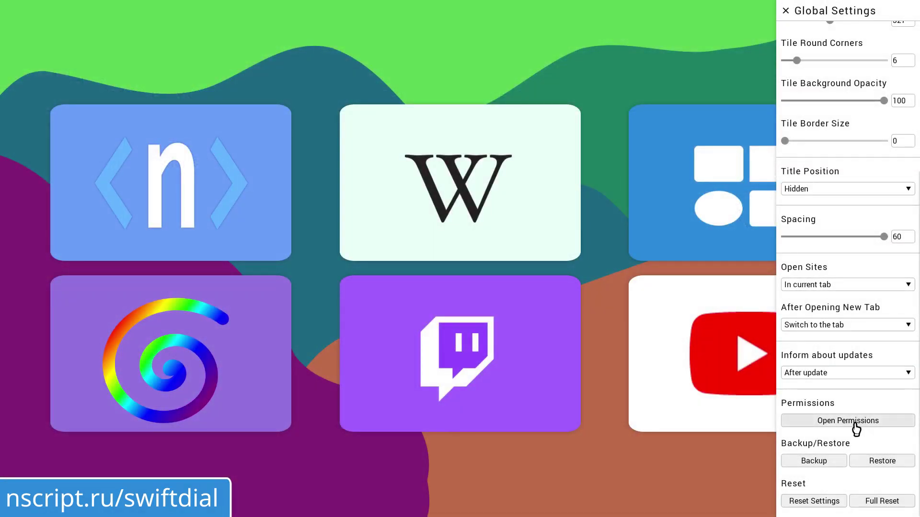
Request Access To Websites from SwiftDial's permissions and Allow it in the browser prompt
click(856, 428)
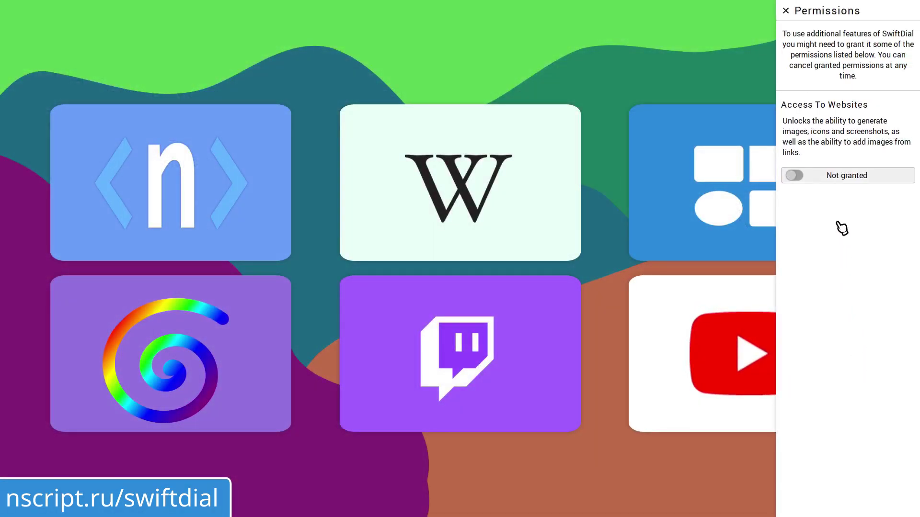
click(845, 179)
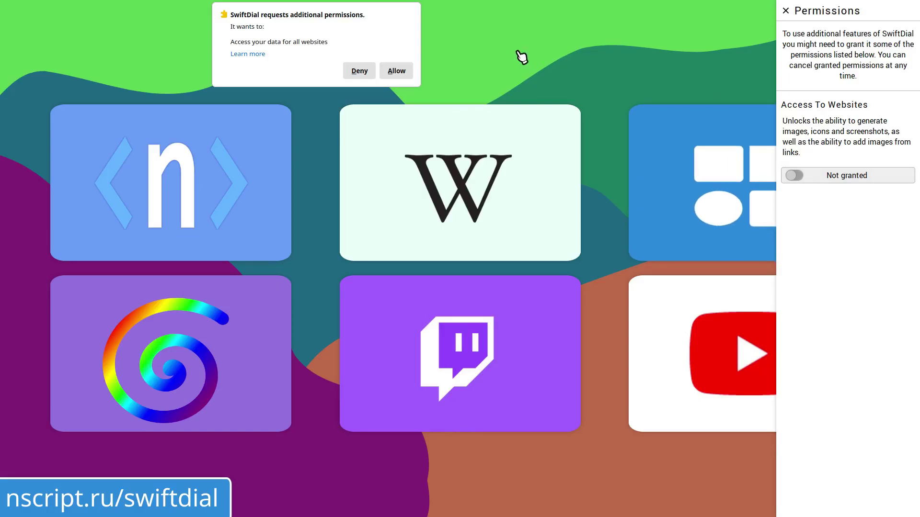
click(400, 73)
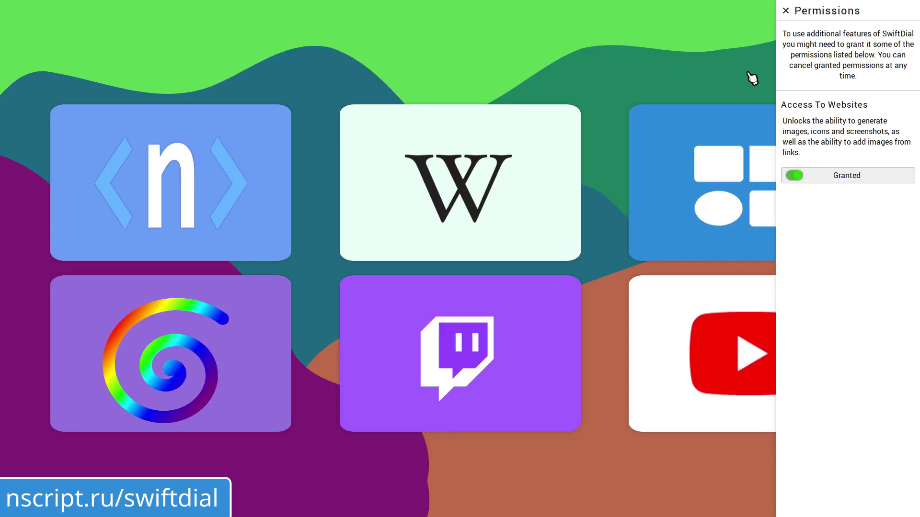